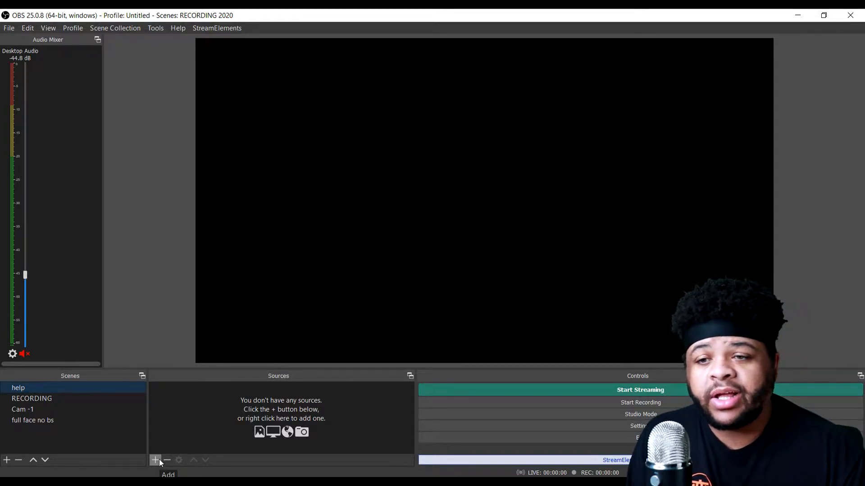
Add a new visible Video Capture Device source to the help scene and choose Game Capture HD60 S (Video) (#01) as its device
{"action": "left_click", "coordinate": [159, 459]}
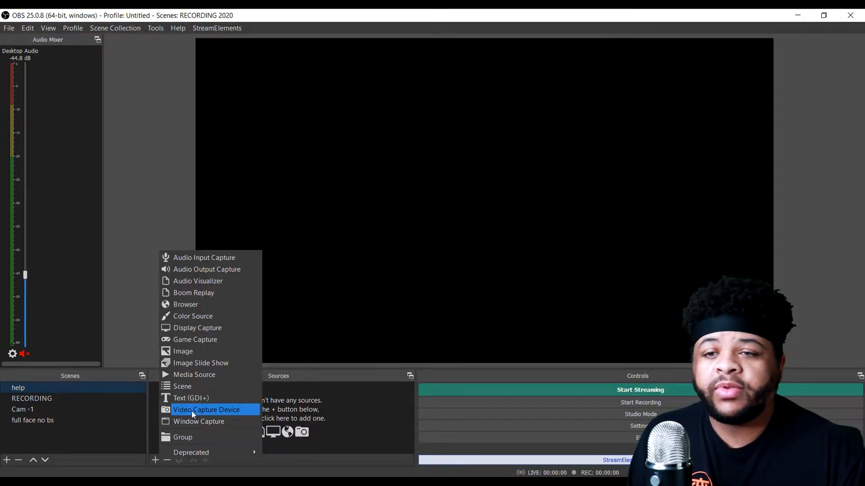
{"action": "left_click", "coordinate": [191, 412]}
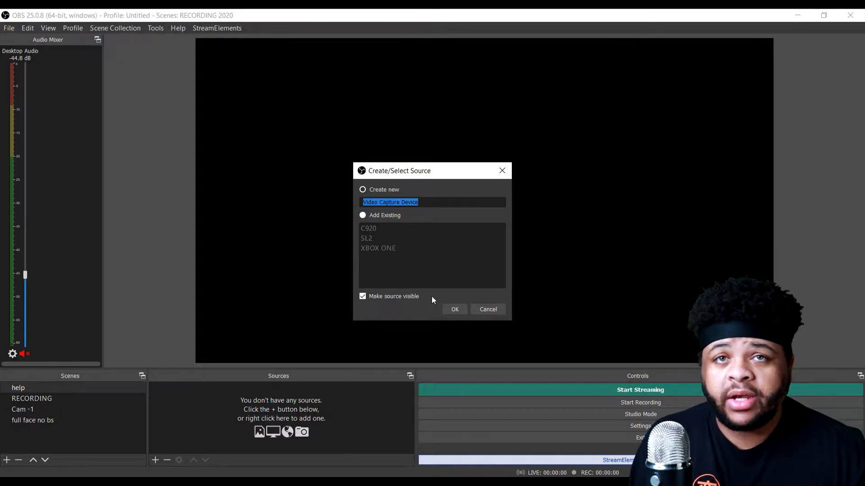
{"action": "left_click", "coordinate": [451, 311]}
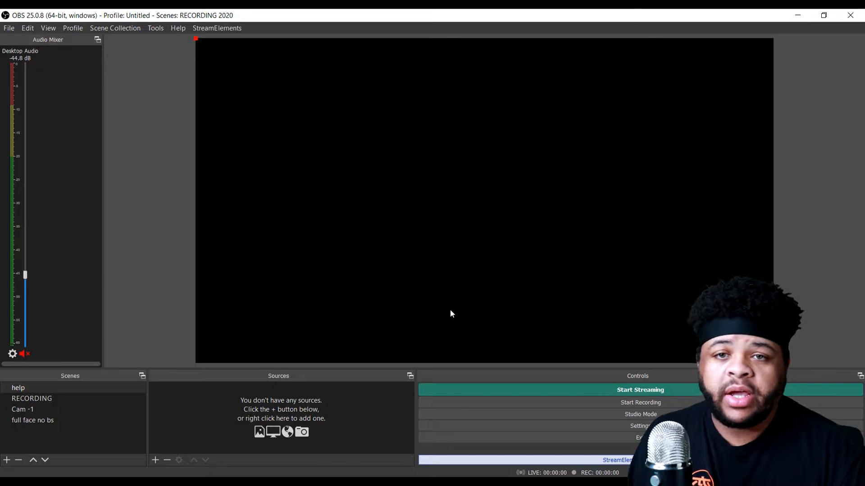
{"action": "left_click", "coordinate": [447, 220]}
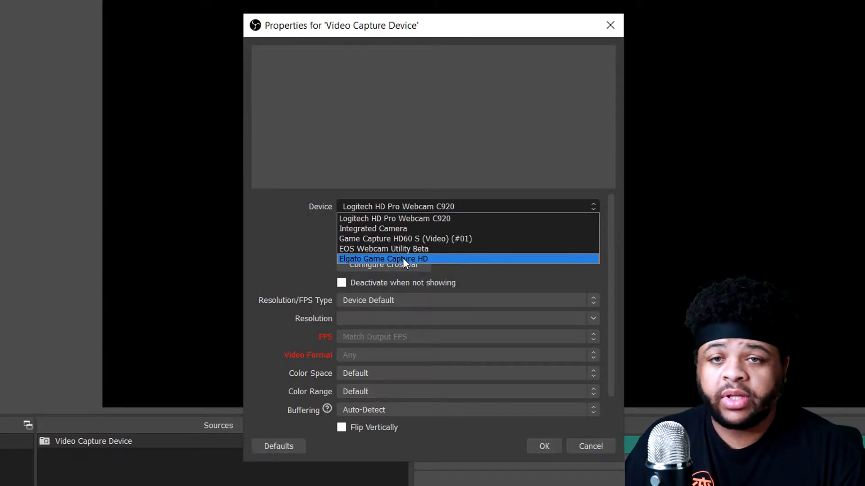
{"action": "left_click", "coordinate": [410, 239]}
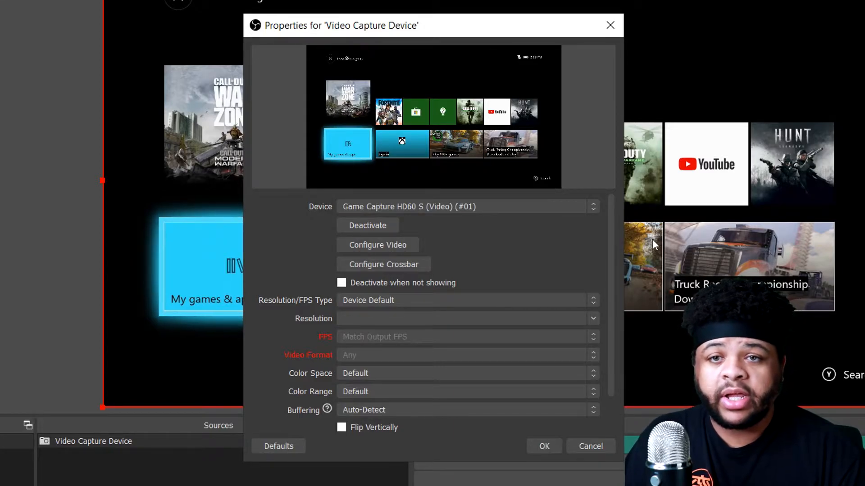
Set the Resolution/FPS Type to Custom, with a resolution of 1920x1080 and an FPS of 59.94 NTSC
{"action": "left_click", "coordinate": [371, 301]}
{"action": "left_click", "coordinate": [377, 322]}
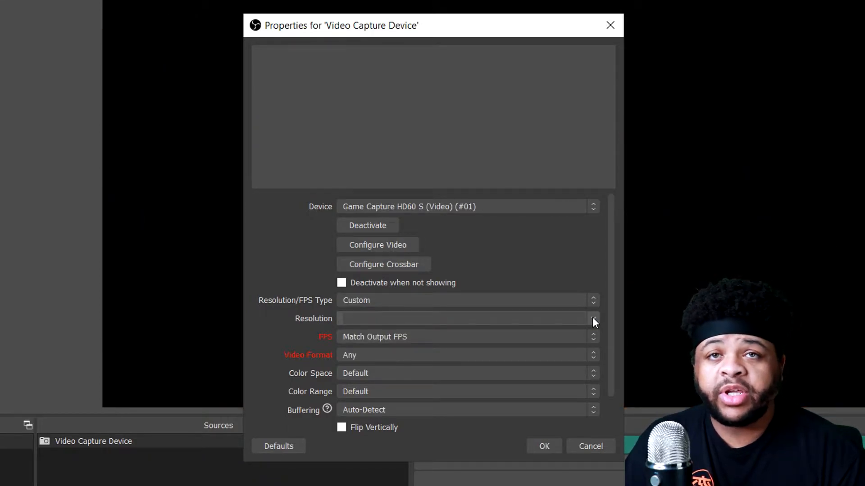
{"action": "left_click", "coordinate": [592, 318]}
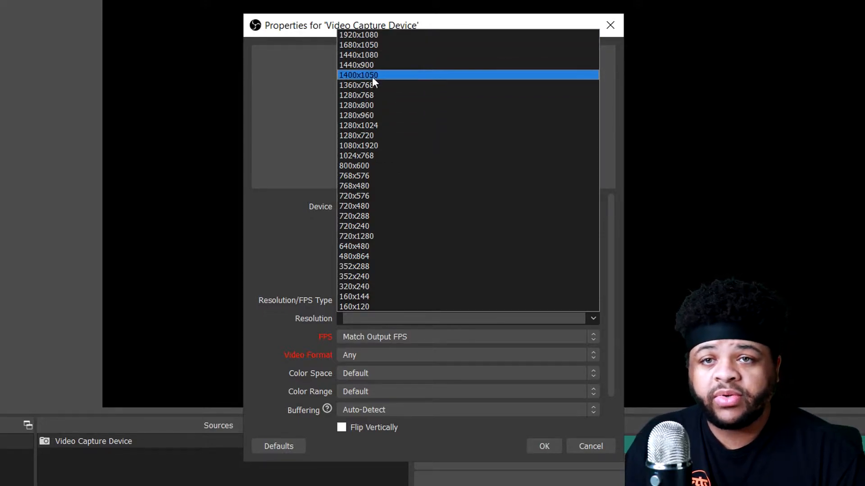
{"action": "left_click", "coordinate": [385, 35]}
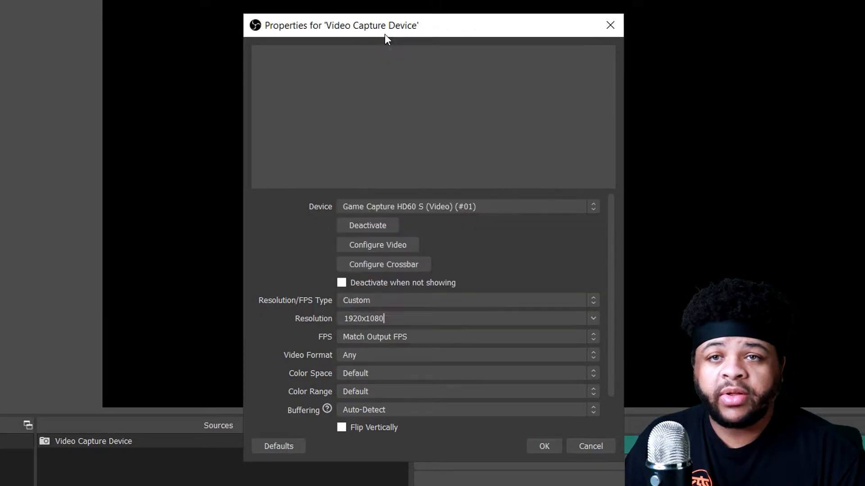
{"action": "left_click", "coordinate": [588, 337]}
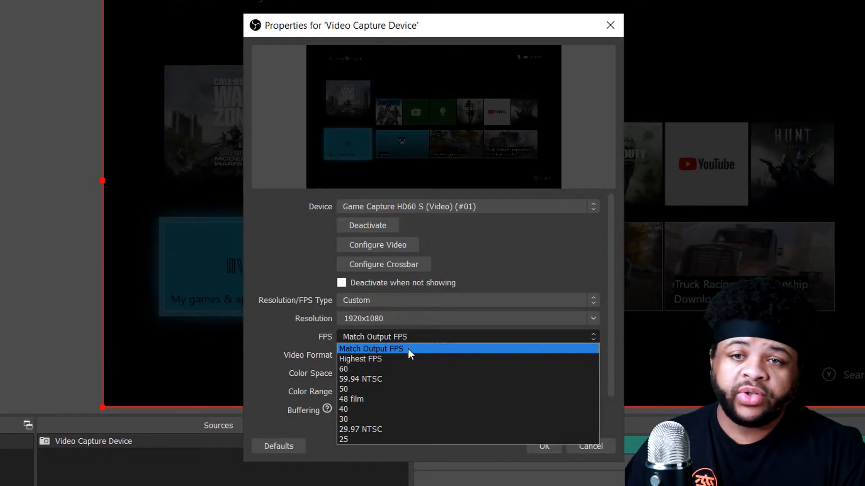
{"action": "left_click", "coordinate": [399, 379]}
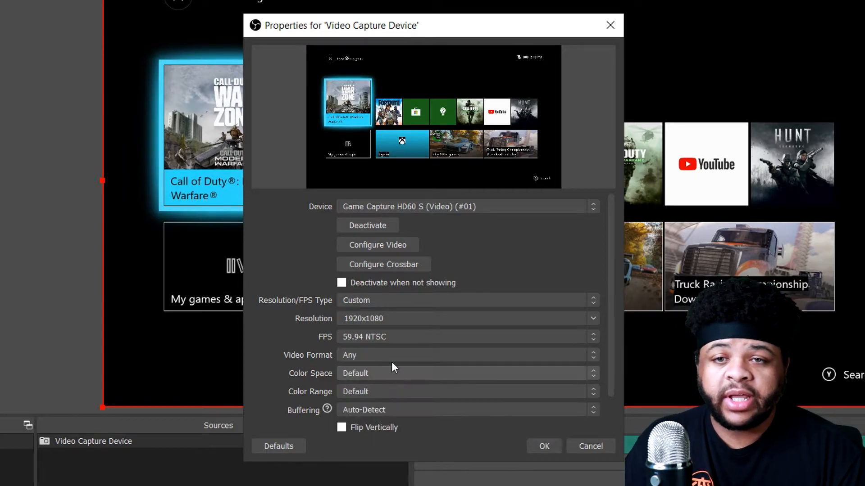
Set the video format to YUY2, the color space to 709 and the color range to Partial
{"action": "left_click", "coordinate": [381, 355]}
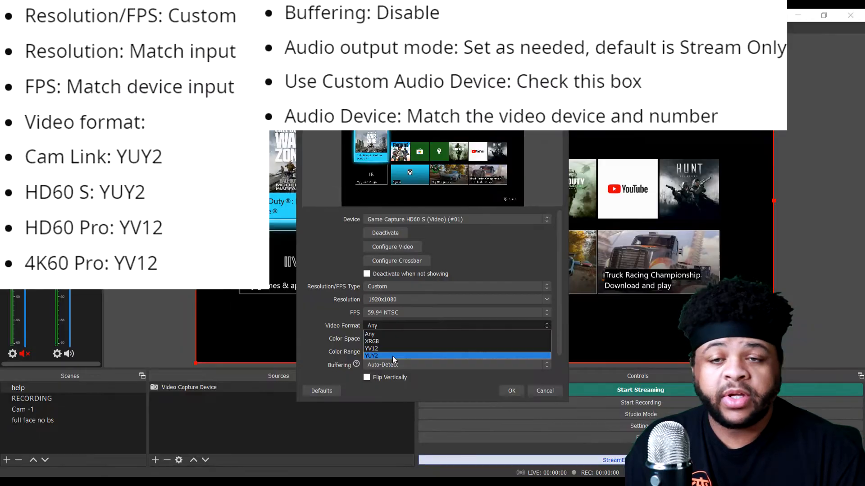
{"action": "left_click", "coordinate": [393, 356]}
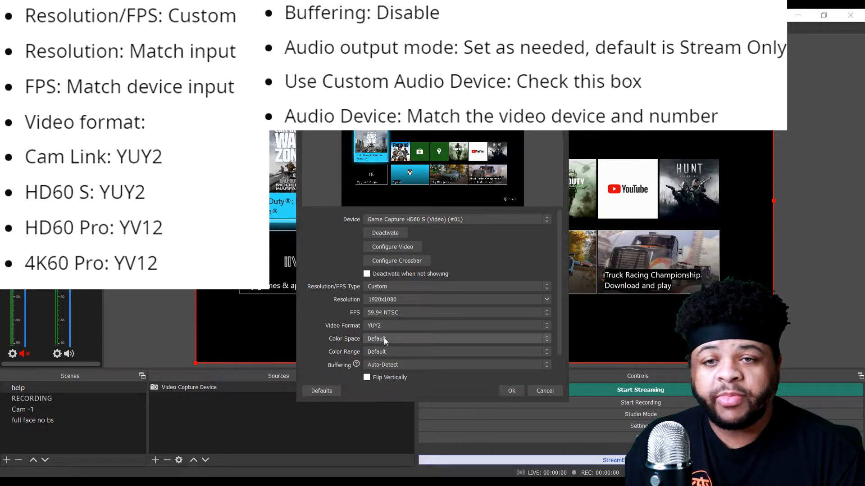
{"action": "left_click", "coordinate": [384, 338]}
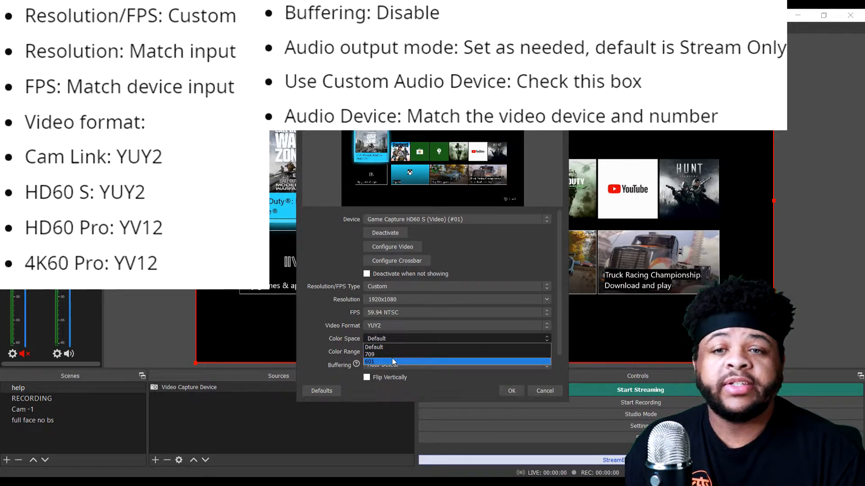
{"action": "left_click", "coordinate": [393, 355]}
{"action": "left_click", "coordinate": [387, 352]}
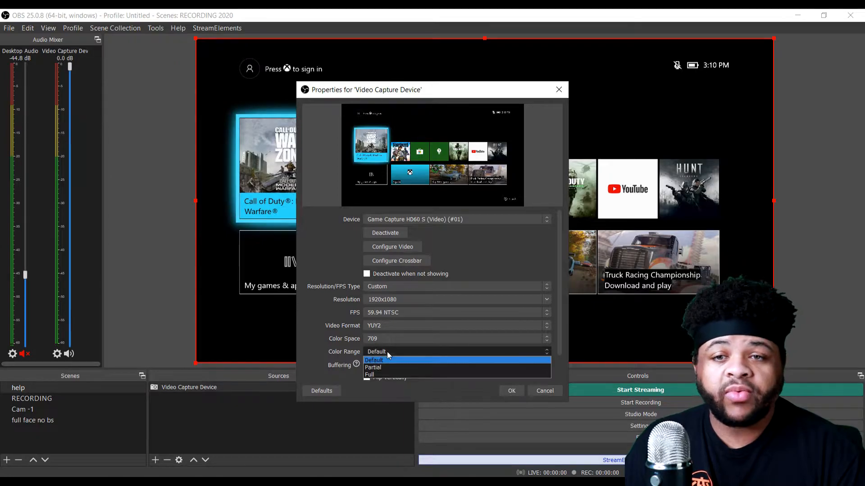
{"action": "left_click", "coordinate": [391, 368]}
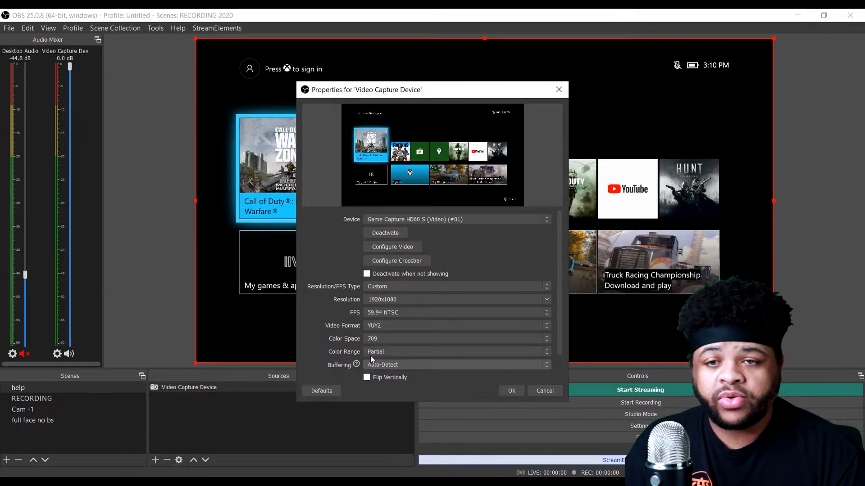
Disable buffering for the video capture device
{"action": "scroll", "coordinate": [356, 347], "scroll_direction": "down", "scroll_amount": 1}
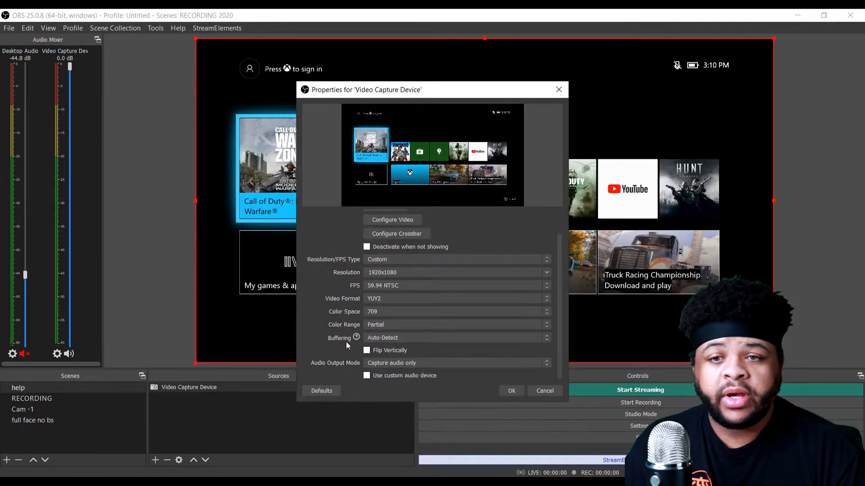
{"action": "left_click", "coordinate": [399, 339]}
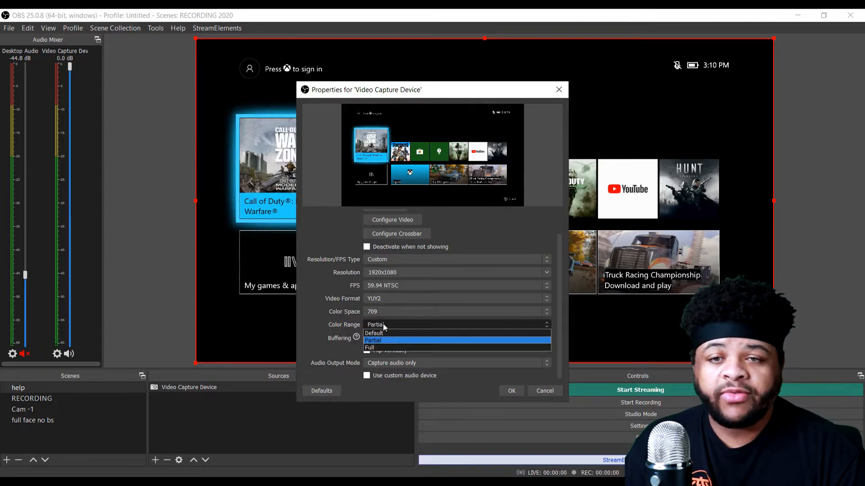
{"action": "left_click", "coordinate": [343, 321]}
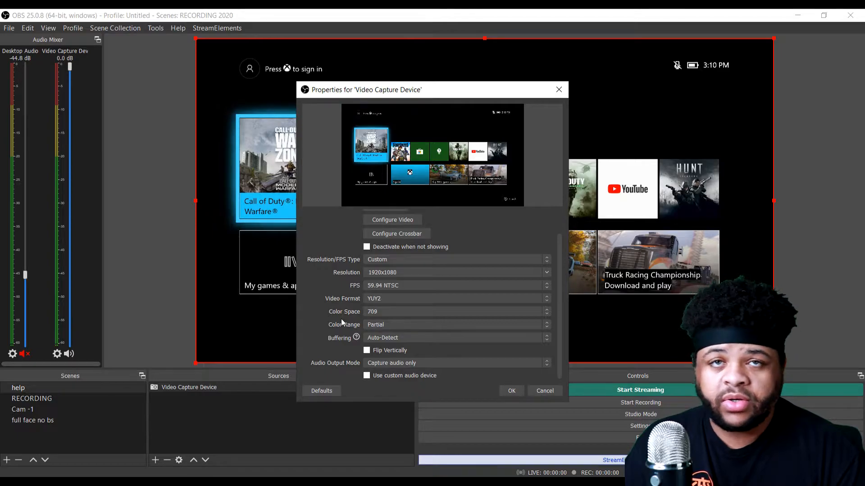
{"action": "left_click", "coordinate": [374, 337]}
{"action": "left_click", "coordinate": [383, 361]}
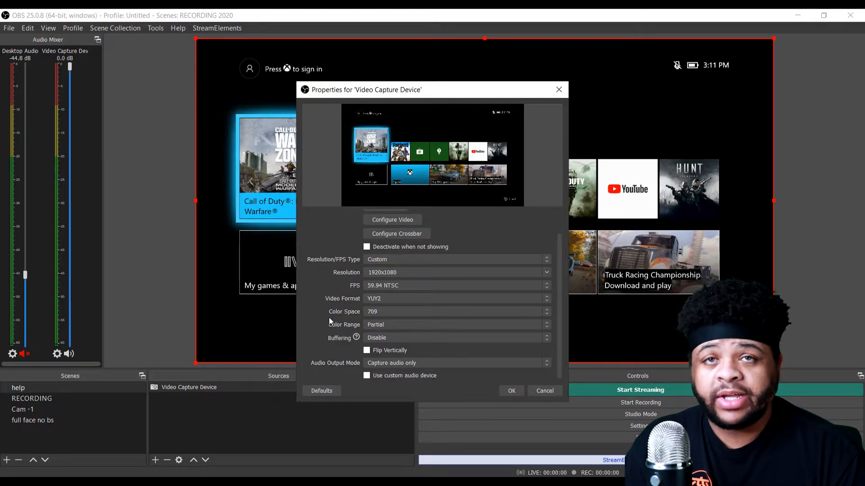
Choose Capture audio only as the audio output mode and leave Flip Vertically off
{"action": "scroll", "coordinate": [351, 360], "scroll_direction": "down", "scroll_amount": 1}
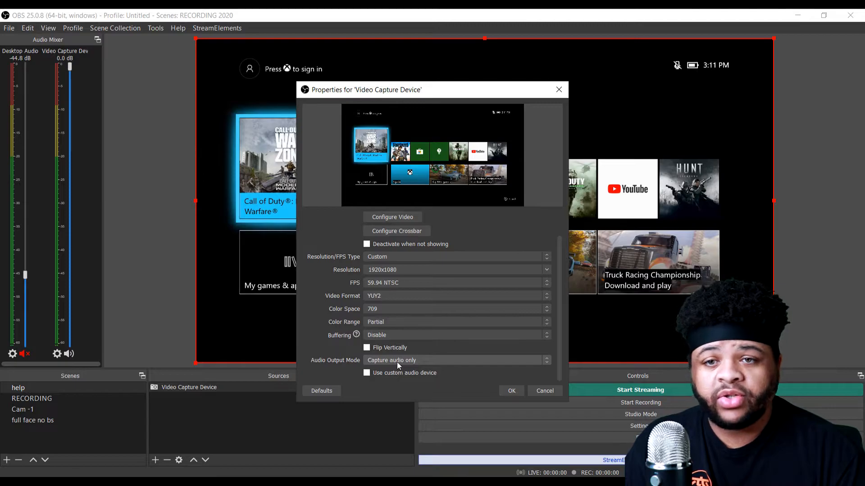
{"action": "left_click", "coordinate": [386, 361]}
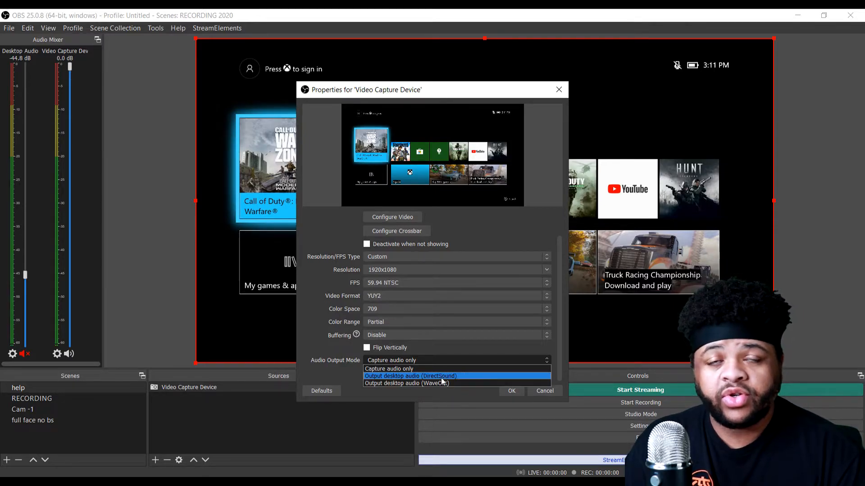
{"action": "left_click", "coordinate": [428, 368]}
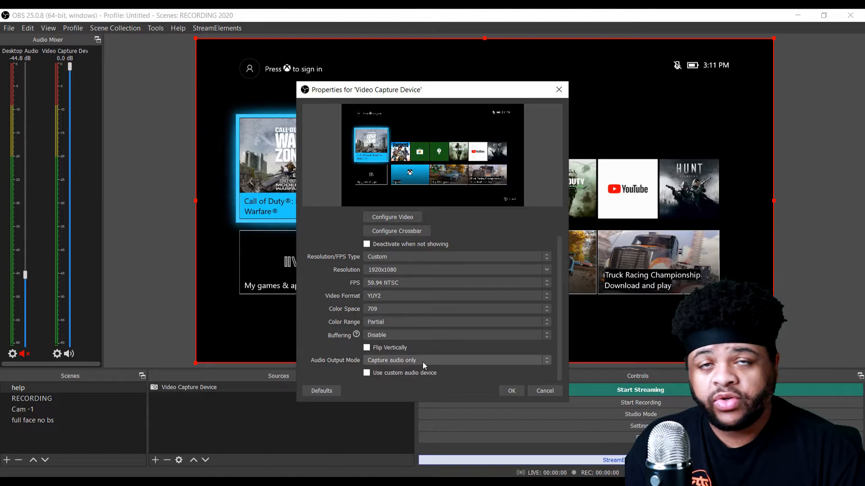
{"action": "left_click", "coordinate": [369, 348]}
{"action": "left_click", "coordinate": [369, 348]}
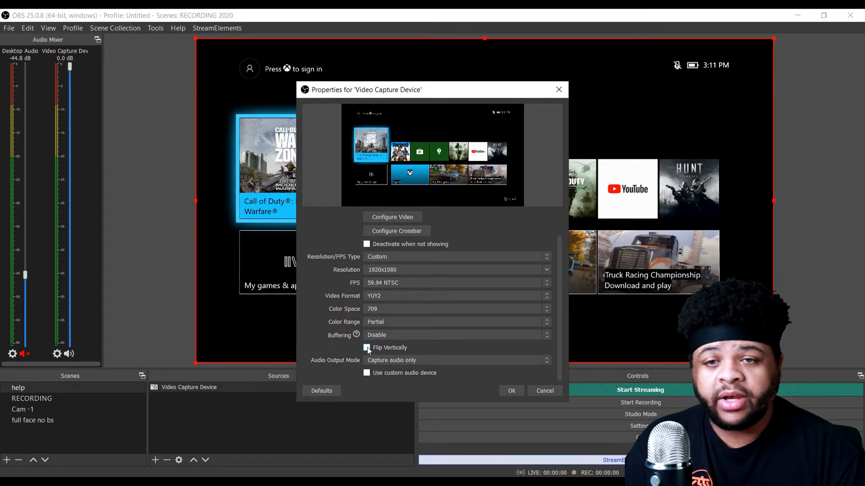
Enable the custom audio device option and select Game Capture HD60 S (Audio) (#02) as the audio device
{"action": "left_click", "coordinate": [368, 373]}
{"action": "scroll", "coordinate": [307, 350], "scroll_direction": "down", "scroll_amount": 1}
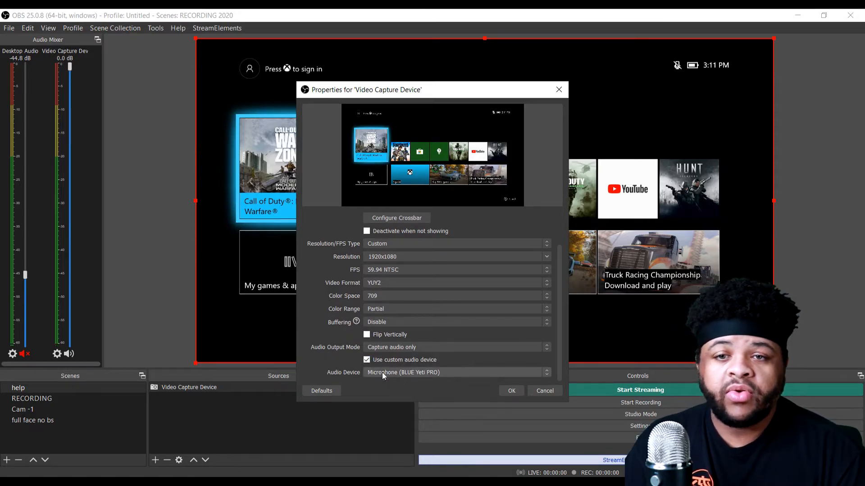
{"action": "left_click", "coordinate": [418, 374]}
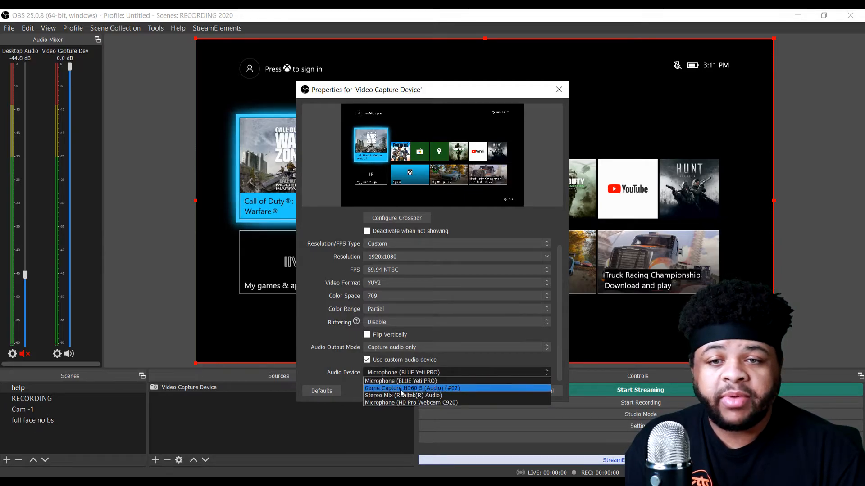
{"action": "left_click", "coordinate": [453, 388]}
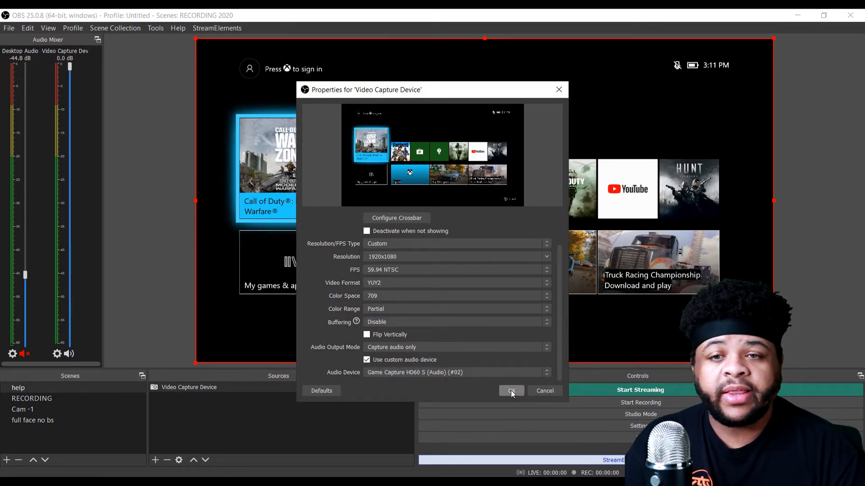
Examine the capture card's video configuration for its signal status, output color range and audio input, then close it
{"action": "scroll", "coordinate": [356, 352], "scroll_direction": "up", "scroll_amount": 2}
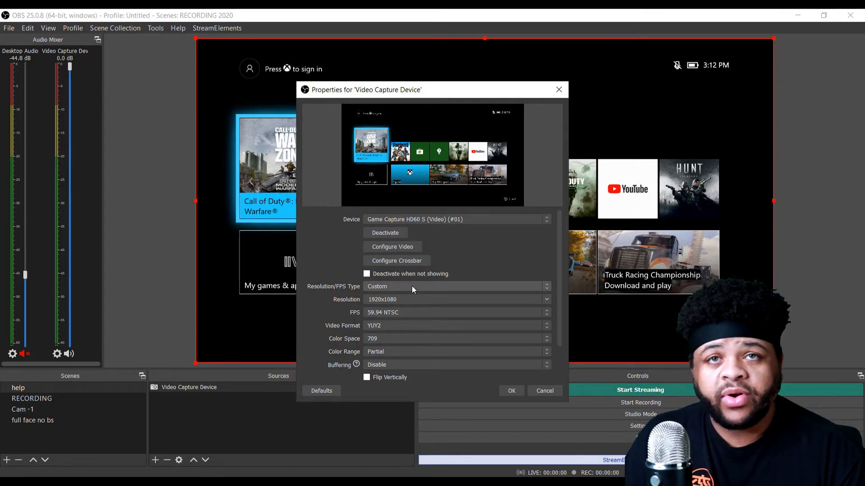
{"action": "left_click", "coordinate": [396, 249]}
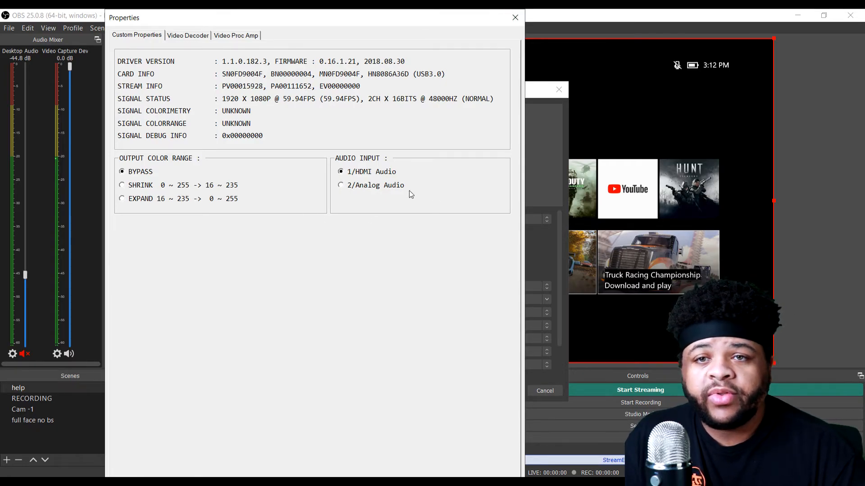
{"action": "left_click", "coordinate": [514, 16]}
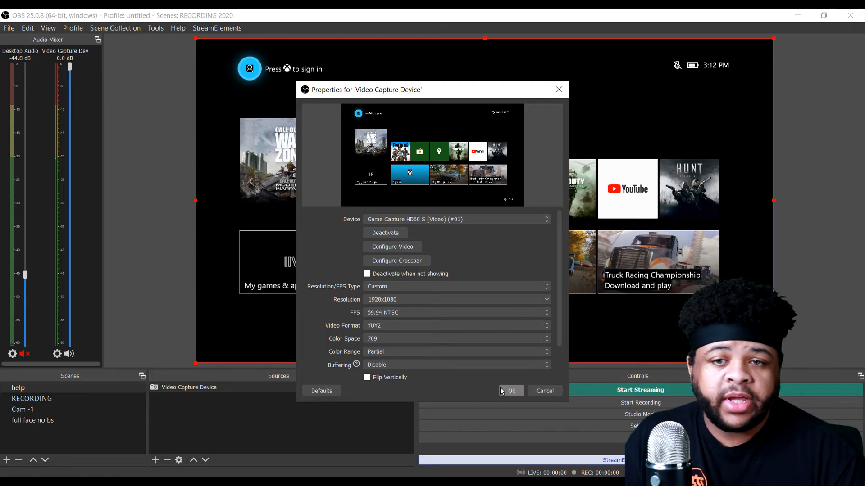
Review the remaining capture settings and apply the Video Capture Device properties
{"action": "scroll", "coordinate": [360, 332], "scroll_direction": "down", "scroll_amount": 1}
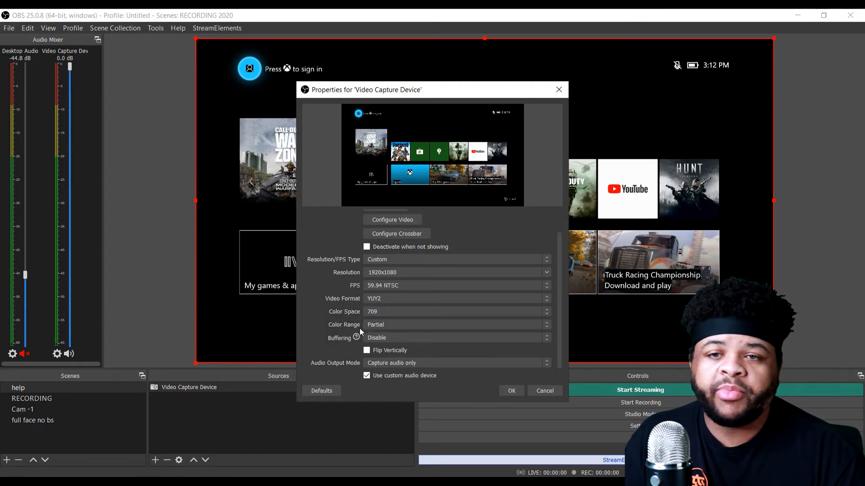
{"action": "scroll", "coordinate": [337, 317], "scroll_direction": "down", "scroll_amount": 1}
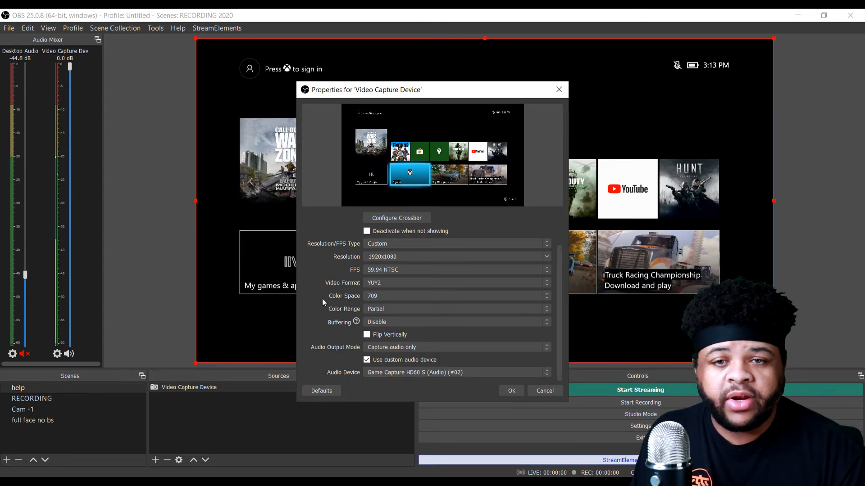
{"action": "left_click", "coordinate": [520, 391]}
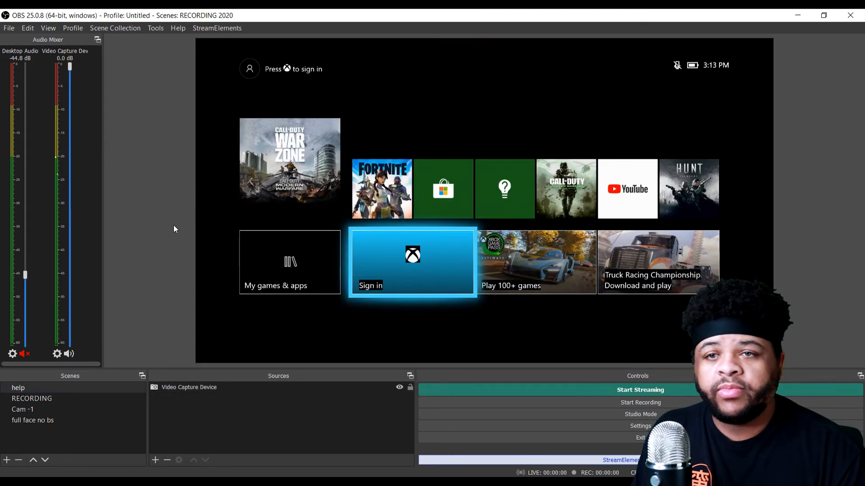